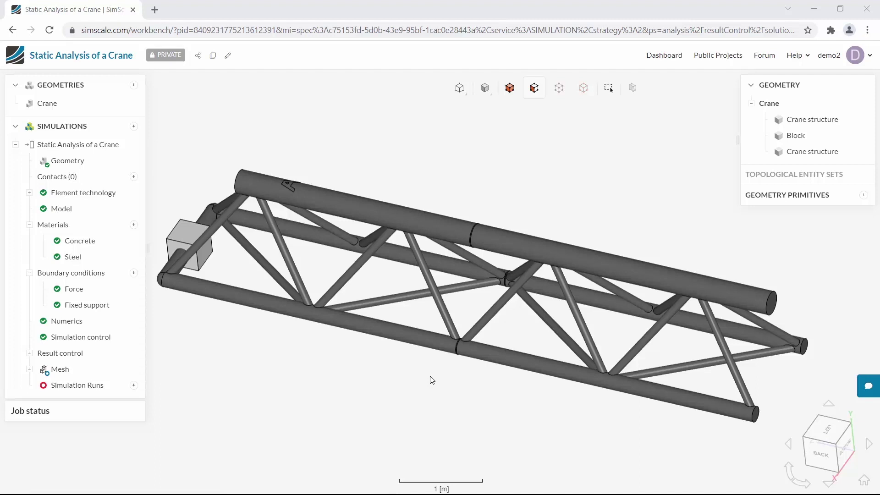
# Close the error report listing the Crane structure and Block solids as unconnected.
pyautogui.click(134, 385)
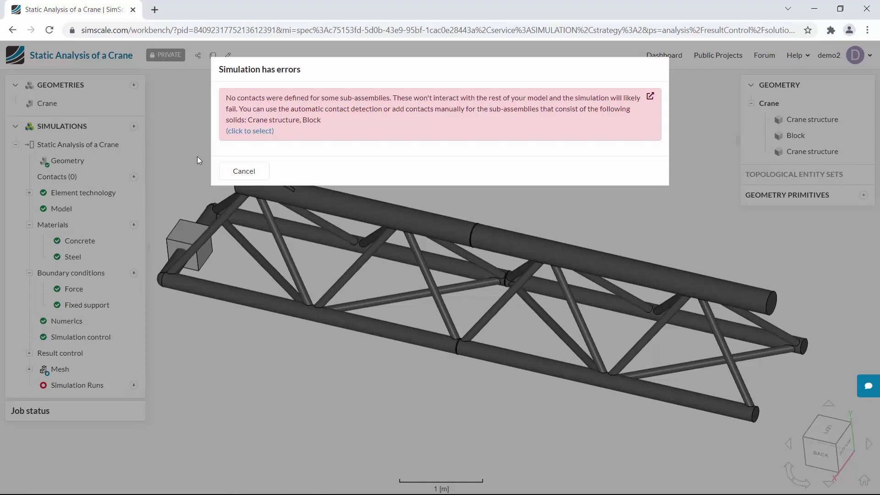
pyautogui.click(248, 172)
pyautogui.moveTo(314, 391); pyautogui.dragTo(363, 329)
pyautogui.scroll(5, 487, 275)
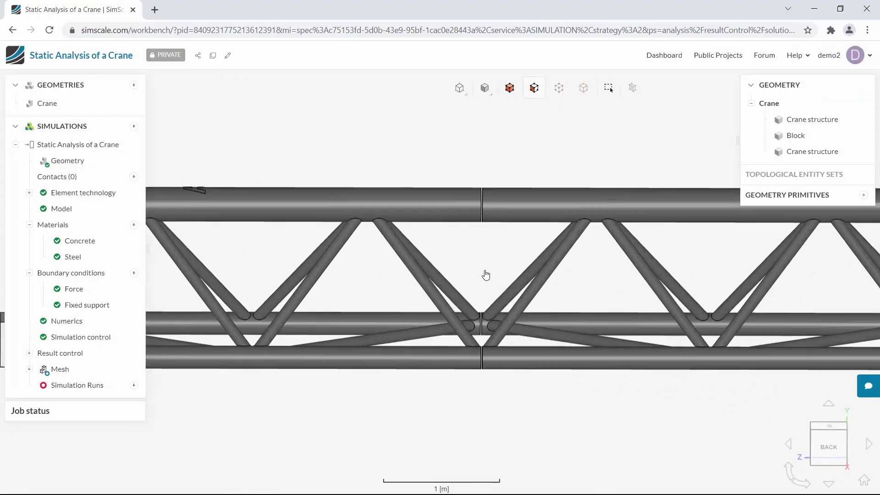
pyautogui.scroll(2, 487, 300)
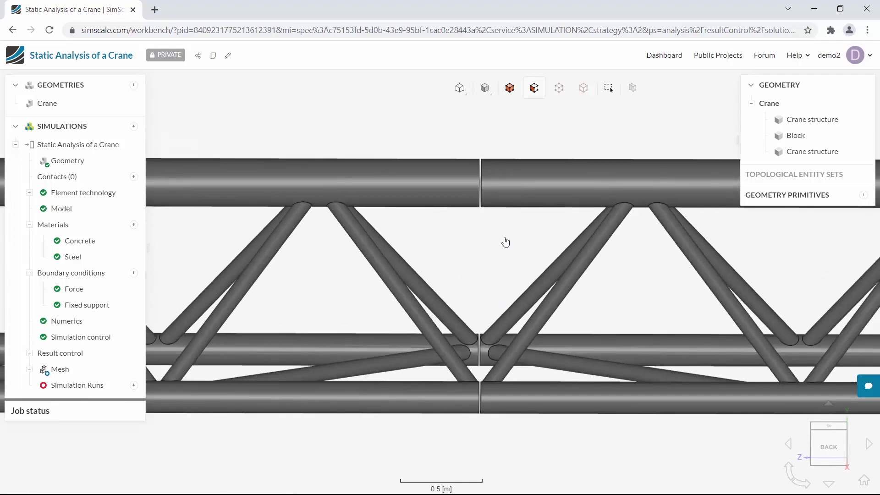
pyautogui.scroll(-2, 481, 245)
pyautogui.scroll(2, 482, 250)
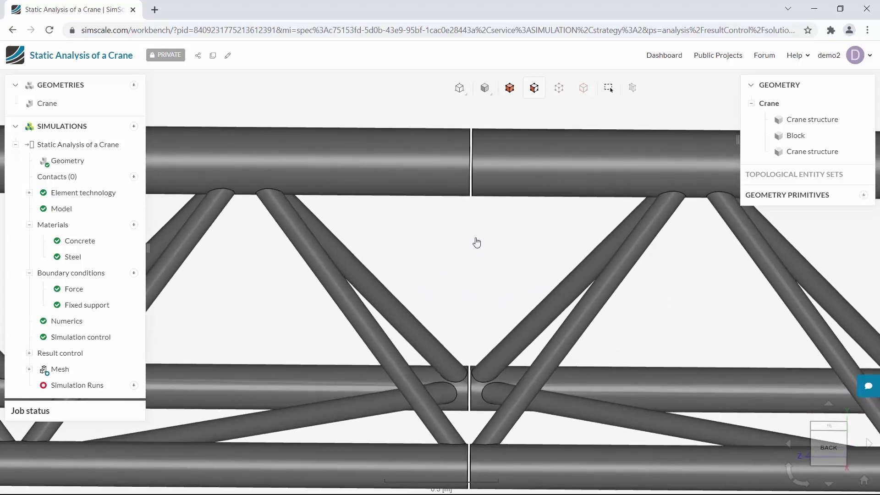
pyautogui.moveTo(476, 239); pyautogui.dragTo(483, 236)
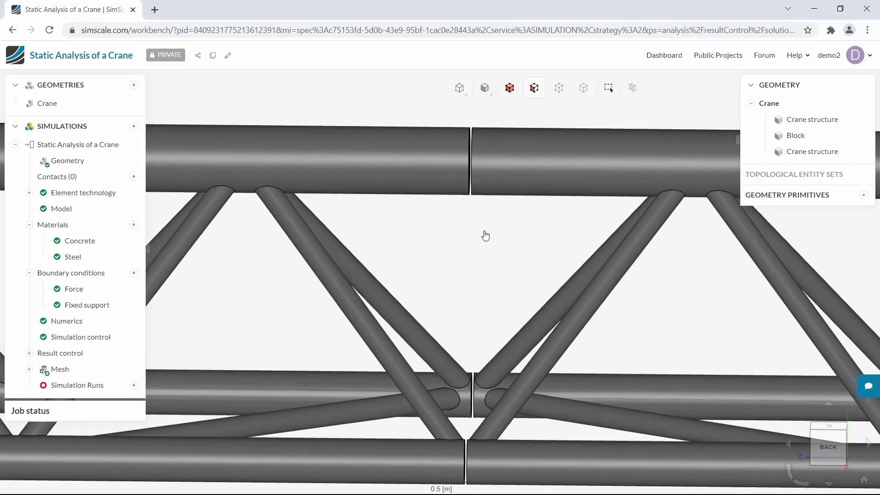
pyautogui.scroll(-2, 486, 235)
pyautogui.moveTo(483, 238); pyautogui.dragTo(483, 250)
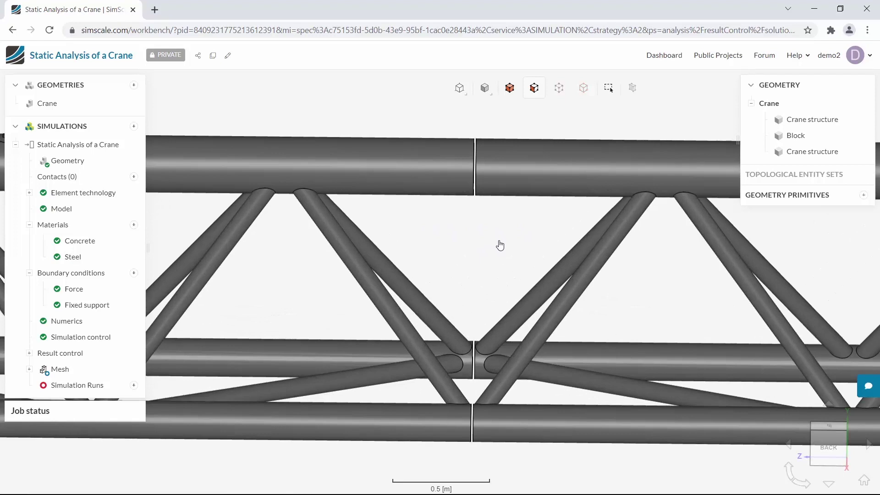
pyautogui.scroll(-2, 498, 244)
pyautogui.moveTo(478, 321); pyautogui.dragTo(392, 366)
pyautogui.scroll(-3, 355, 362)
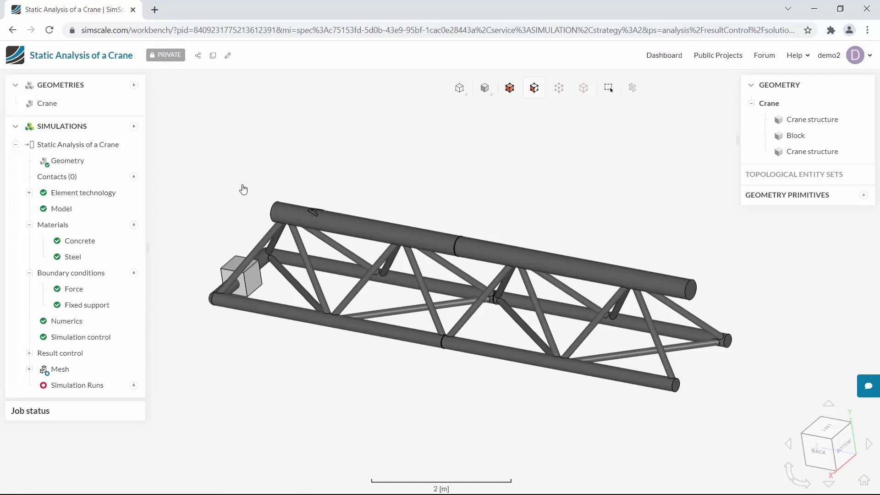
# Select the Crane geometry in the tree to edit it in CAD mode.
pyautogui.click(100, 109)
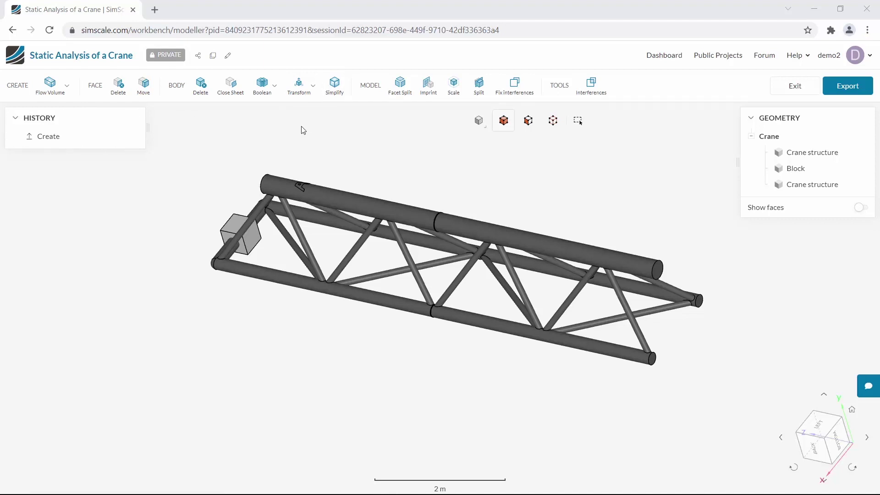
pyautogui.click(453, 90)
pyautogui.doubleClick(301, 151)
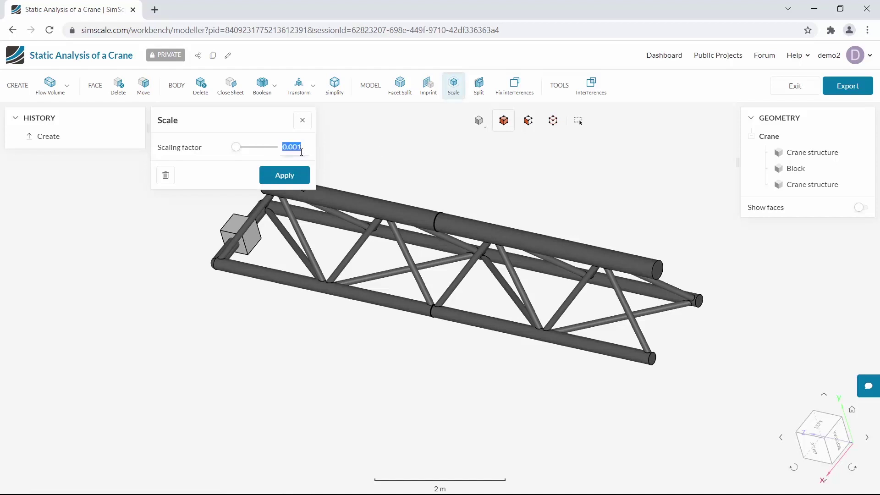
pyautogui.write('10')
pyautogui.click(296, 178)
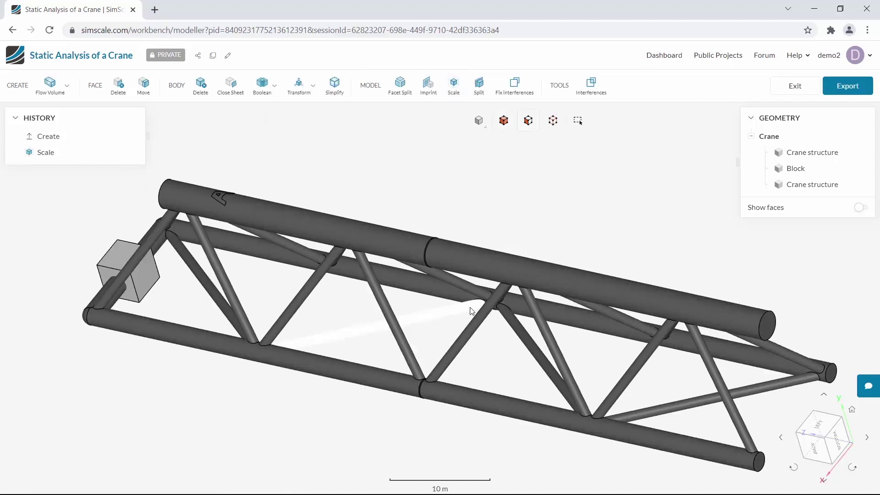
pyautogui.scroll(-3, 293, 311)
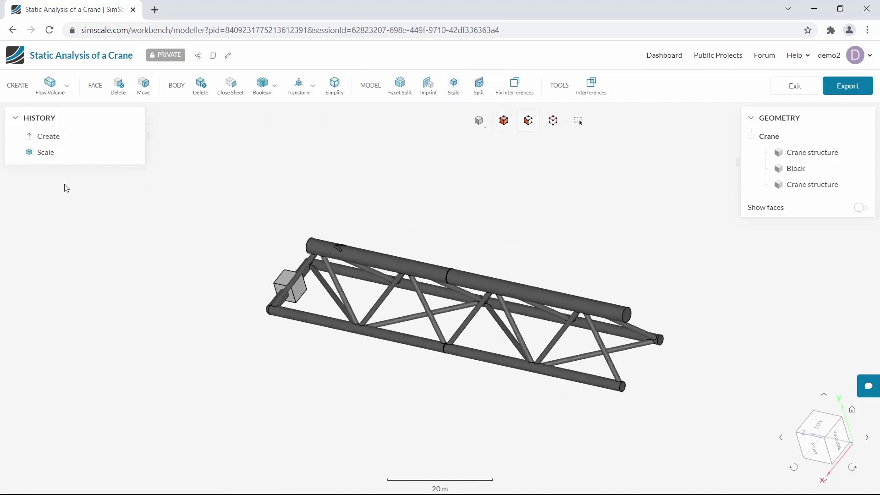
pyautogui.rightClick(66, 156)
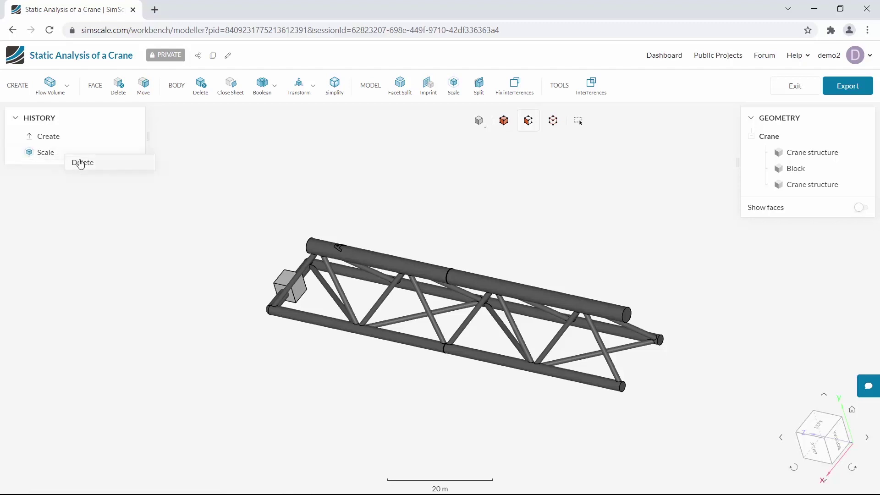
pyautogui.click(81, 162)
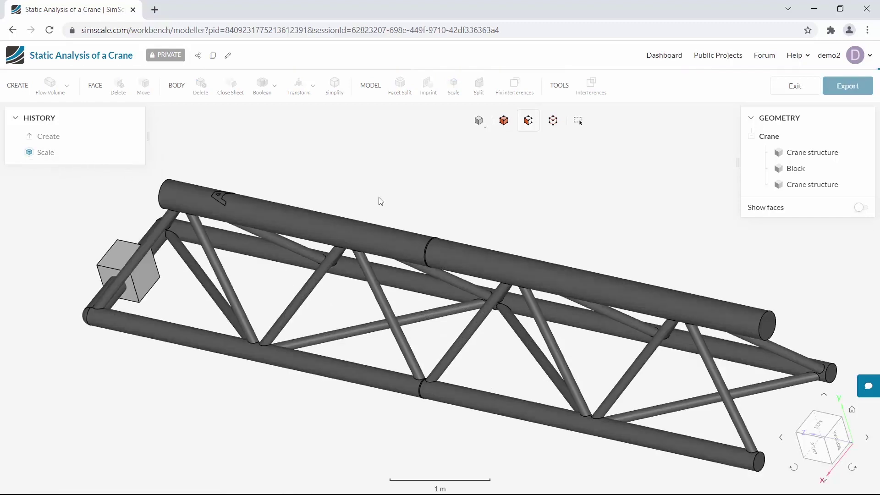
pyautogui.scroll(-3, 472, 219)
pyautogui.moveTo(449, 200); pyautogui.dragTo(475, 194)
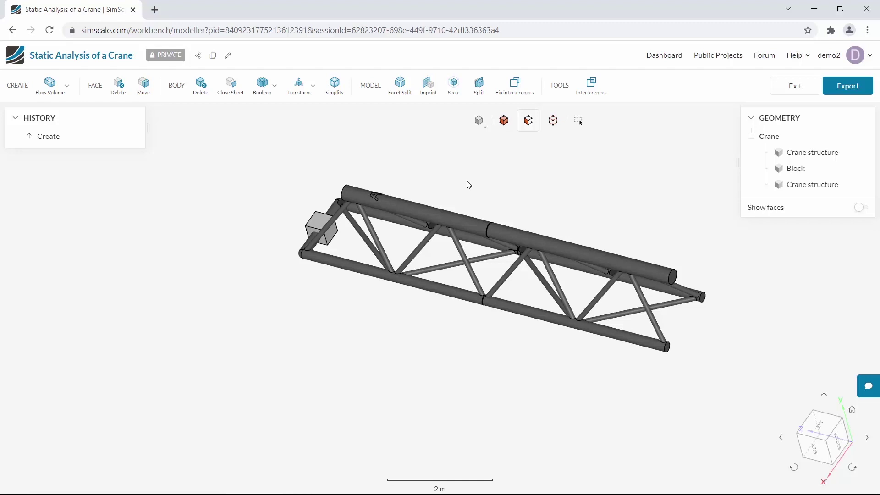
pyautogui.click(592, 85)
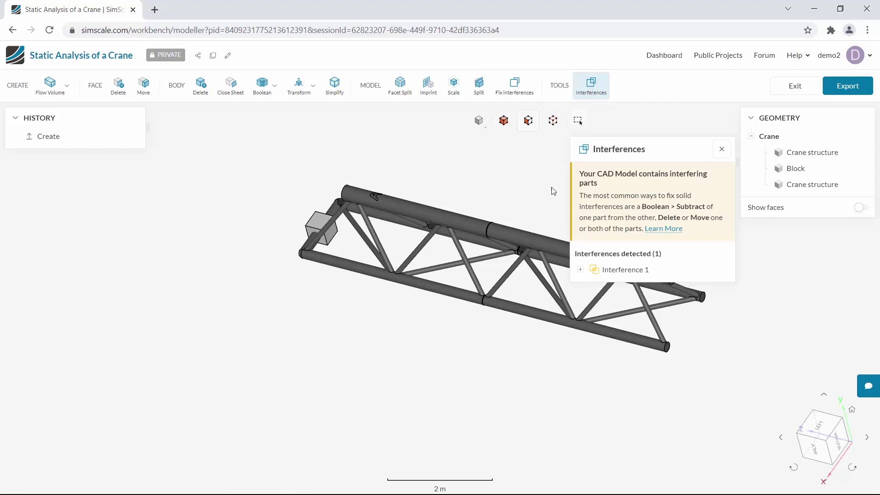
pyautogui.click(580, 270)
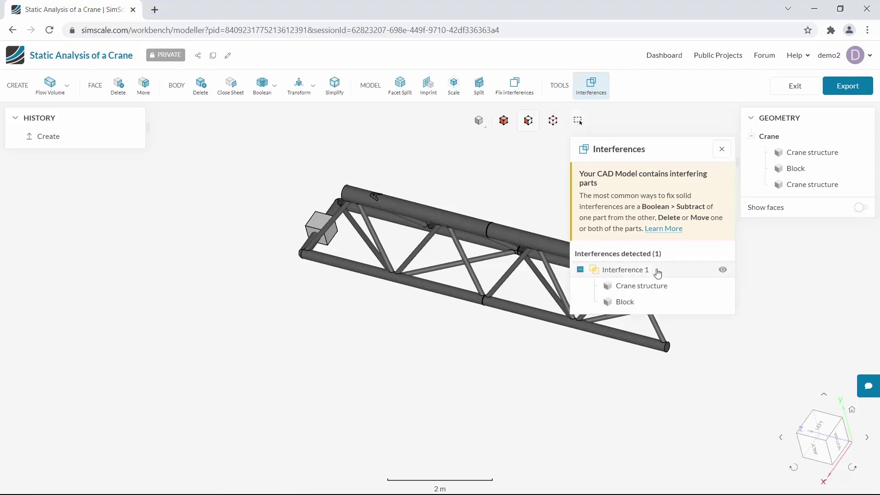
pyautogui.click(687, 287)
pyautogui.click(687, 287)
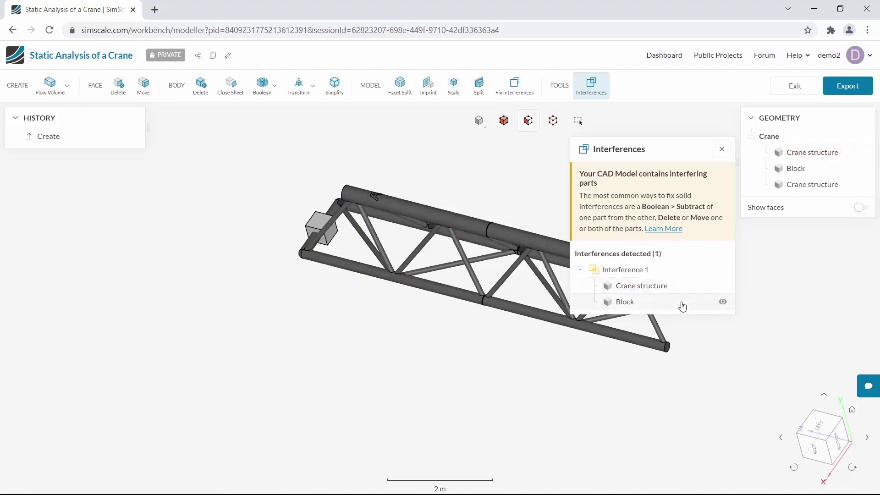
pyautogui.click(682, 303)
pyautogui.click(682, 304)
pyautogui.click(722, 151)
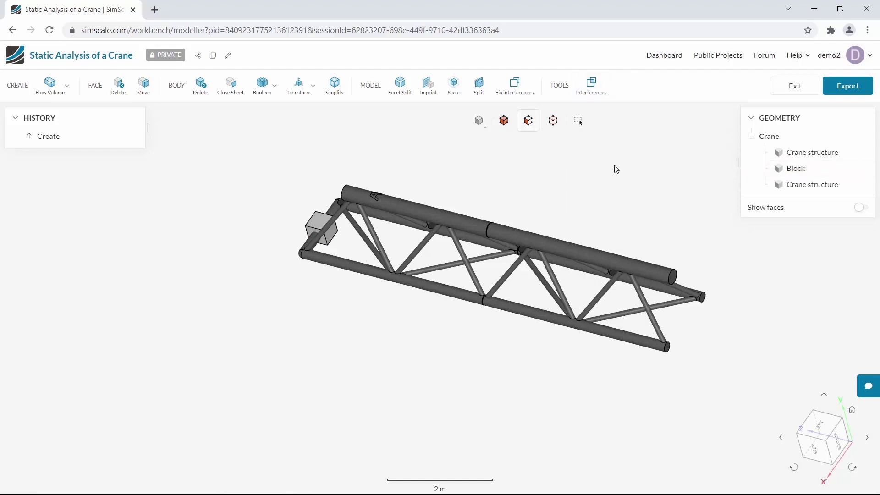
# Subtract the Block tool body from the Crane structure target, with Keep tools enabled.
pyautogui.click(262, 89)
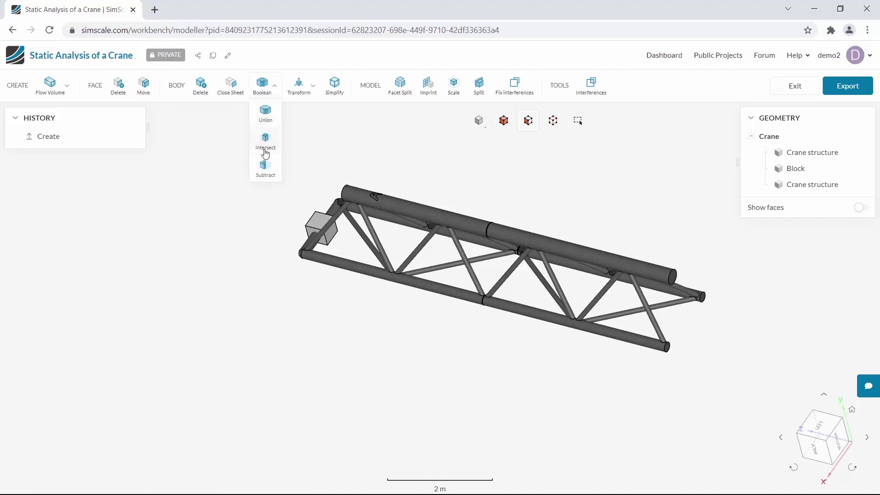
pyautogui.click(265, 171)
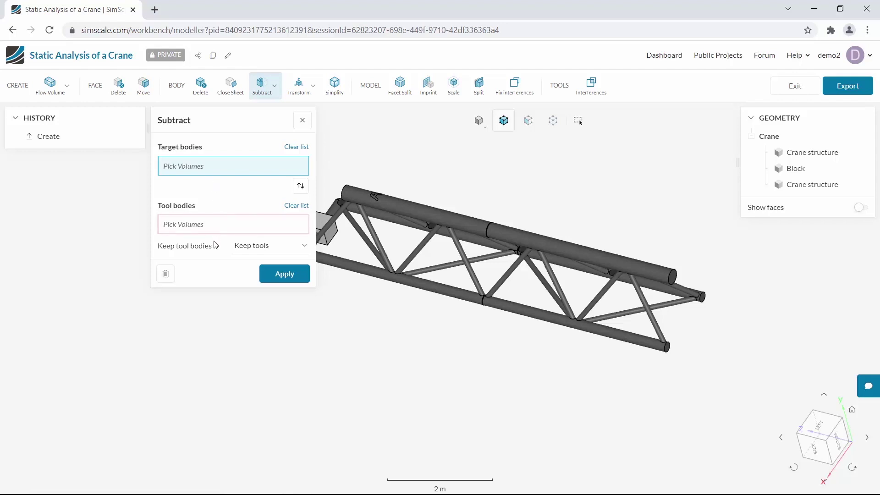
pyautogui.click(246, 247)
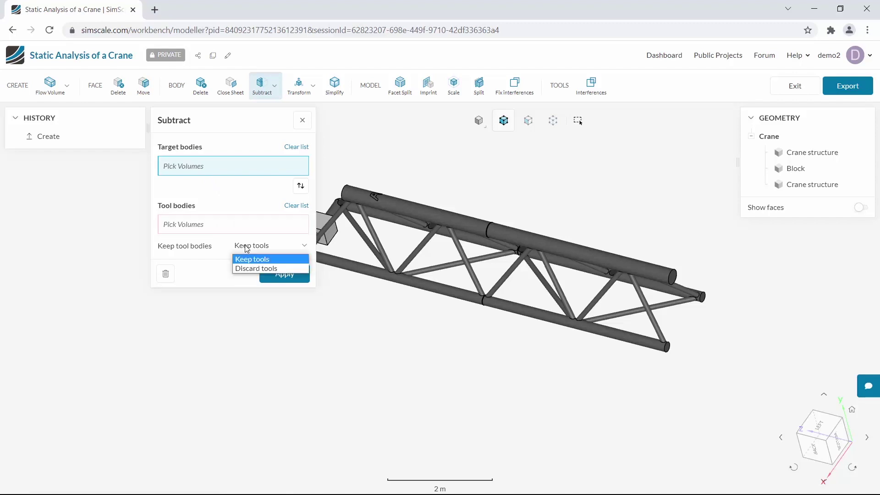
pyautogui.click(247, 248)
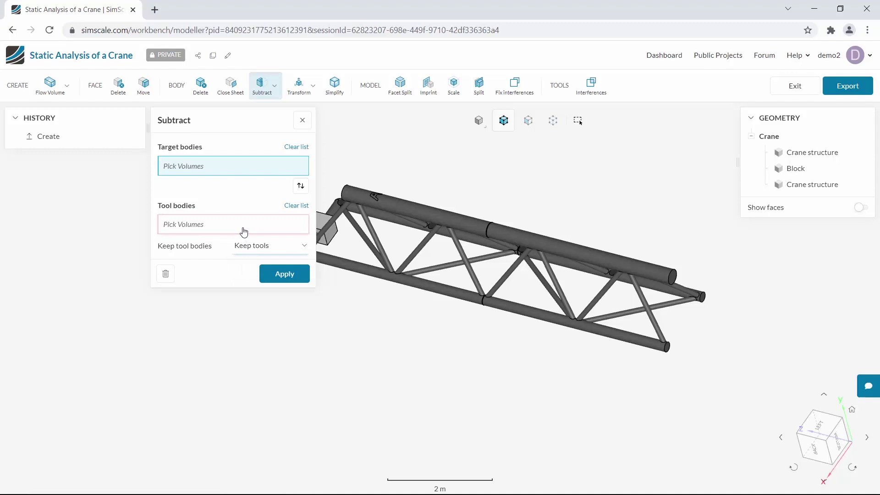
pyautogui.click(243, 231)
pyautogui.click(323, 224)
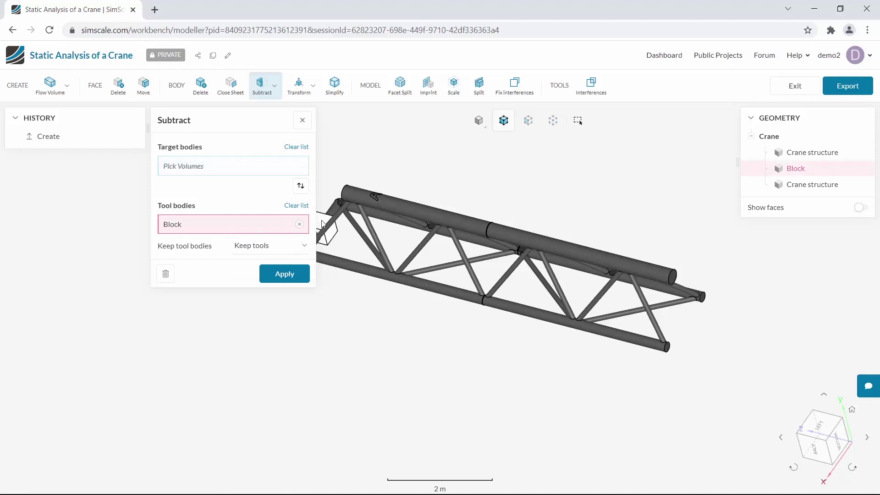
pyautogui.click(241, 170)
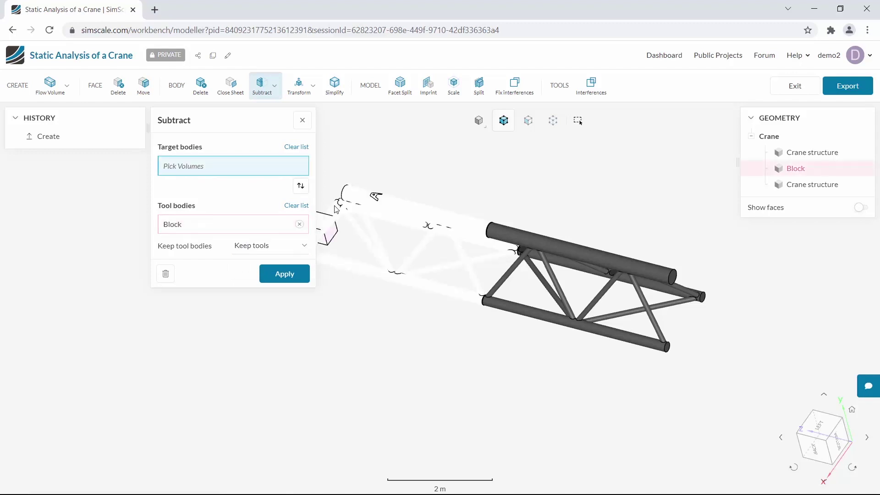
pyautogui.click(336, 210)
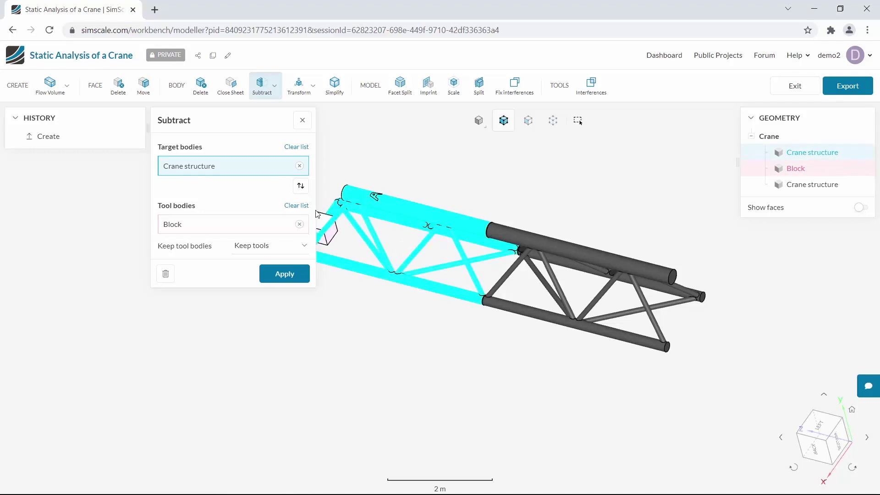
pyautogui.click(275, 277)
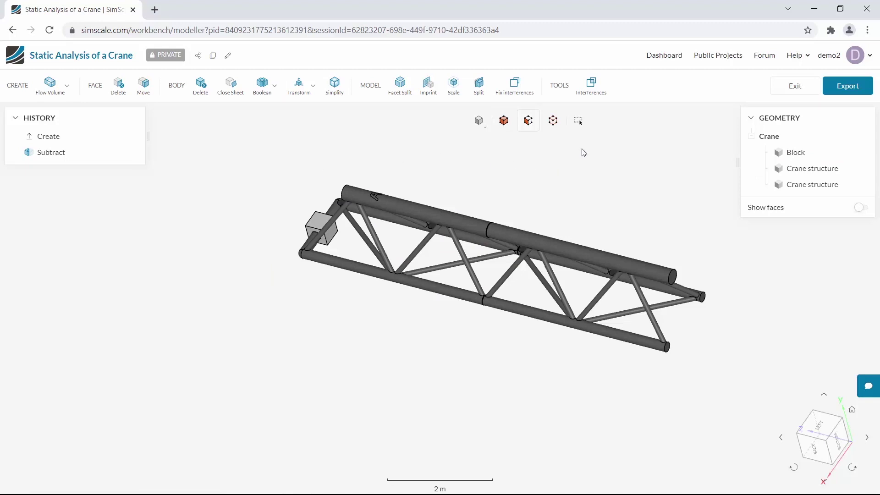
# Verify no interferences remain, then delete the Subtract step from the modeller history.
pyautogui.click(595, 94)
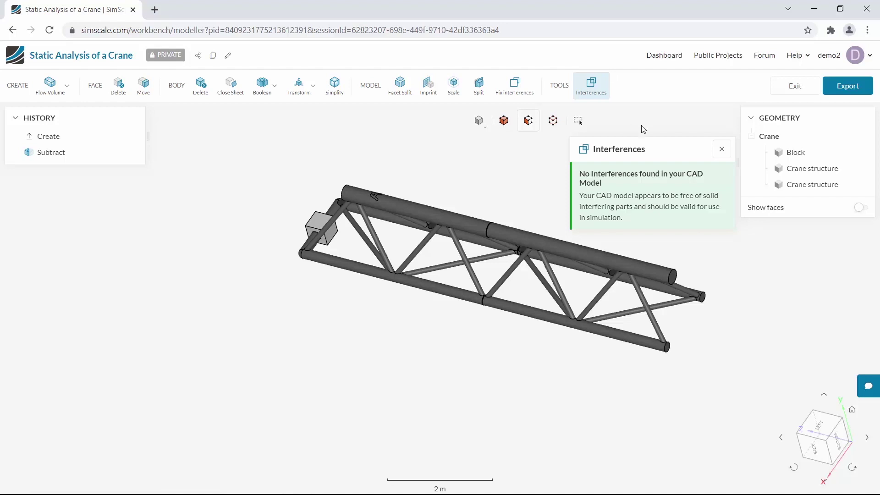
pyautogui.click(722, 151)
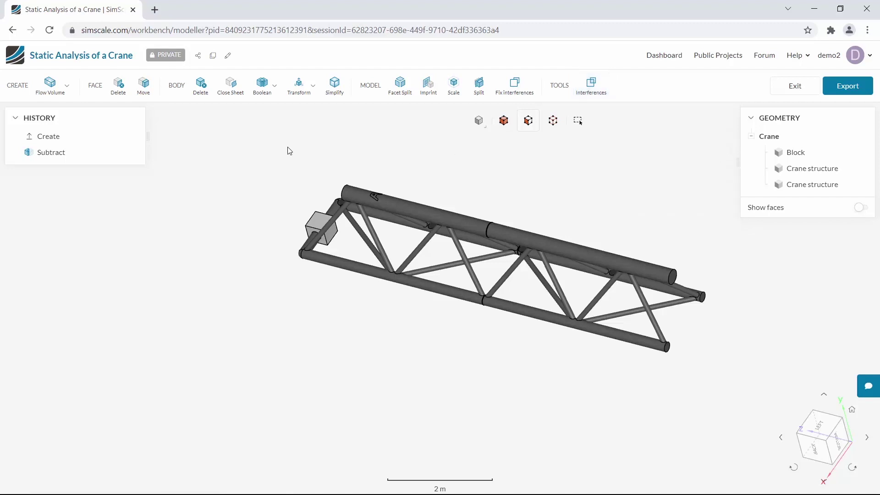
pyautogui.rightClick(63, 157)
pyautogui.click(85, 166)
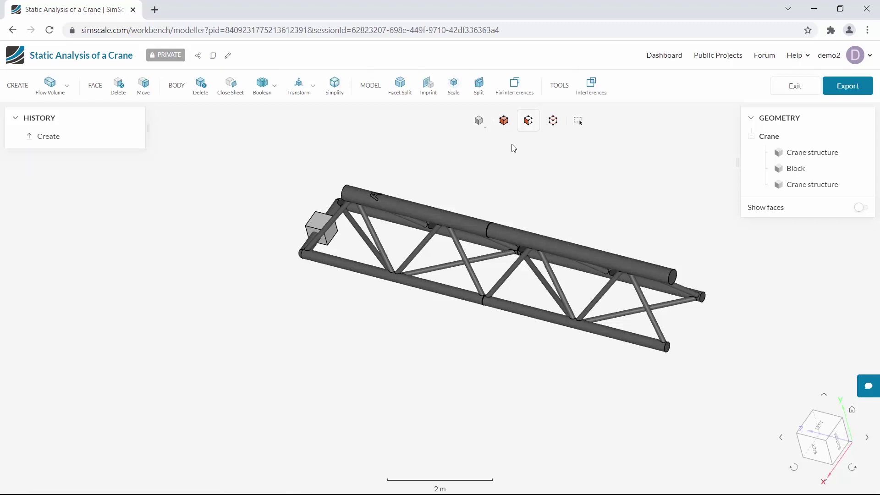
# Apply Fix interferences to resolve the Block–Crane structure overlap.
pyautogui.click(514, 88)
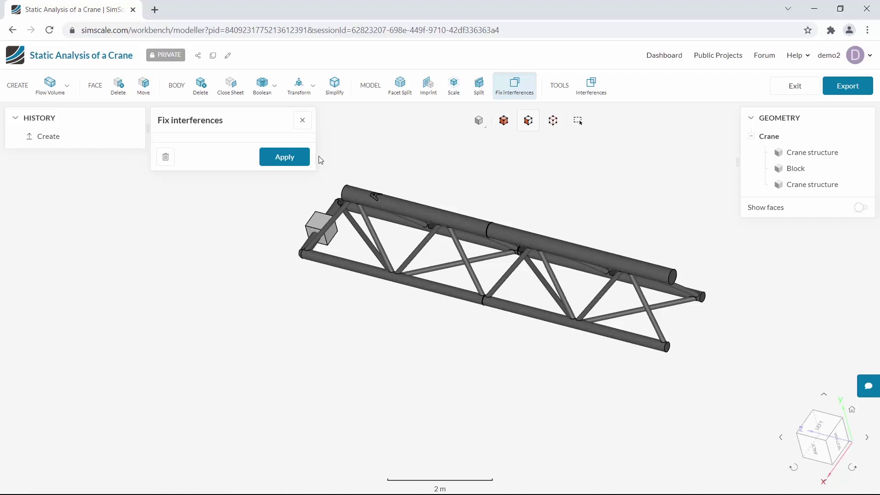
pyautogui.click(299, 162)
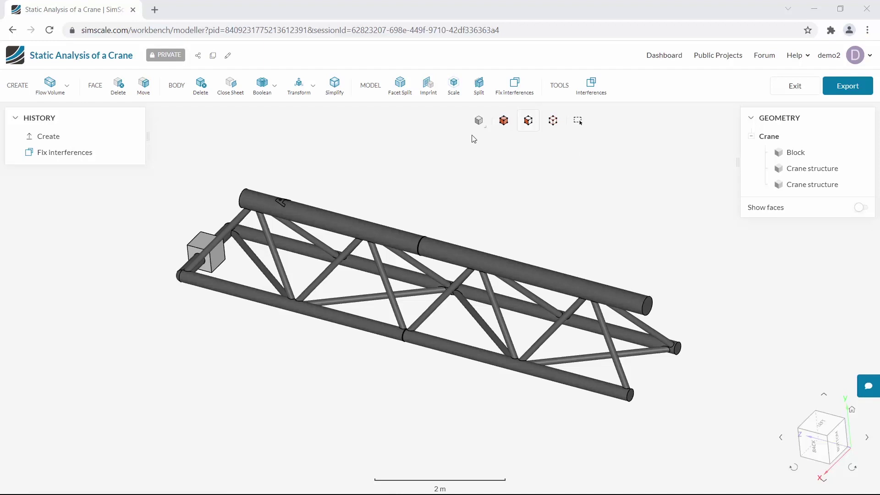
# Start a face Move using the Up to entity method.
pyautogui.click(144, 87)
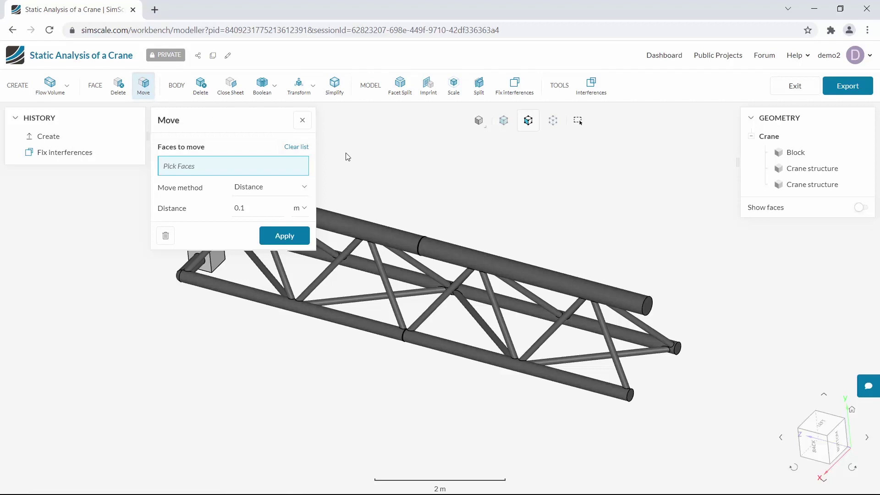
pyautogui.click(273, 192)
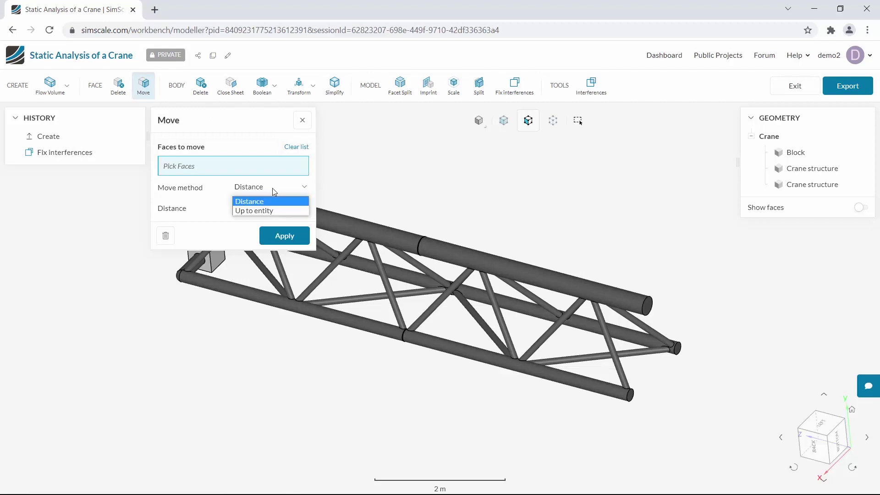
pyautogui.click(287, 211)
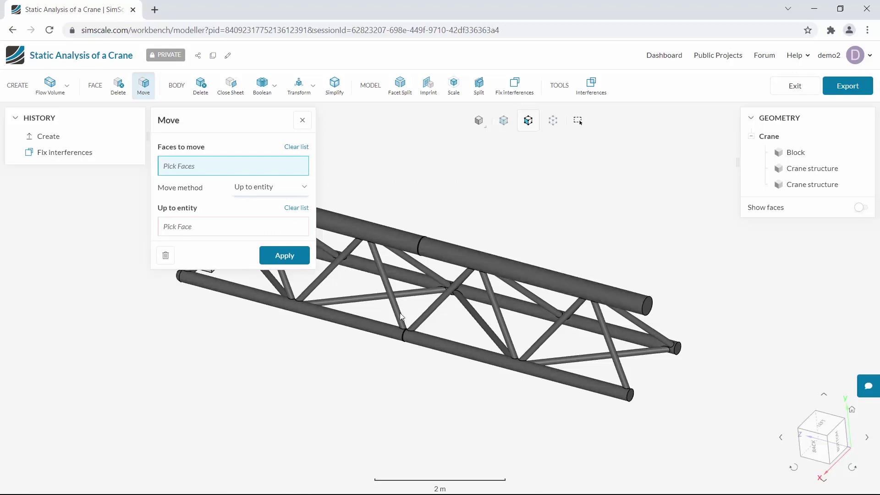
# Pick gap ring faces 408, 412 and 416 as the faces to move.
pyautogui.scroll(10, 405, 332)
pyautogui.scroll(-3, 421, 346)
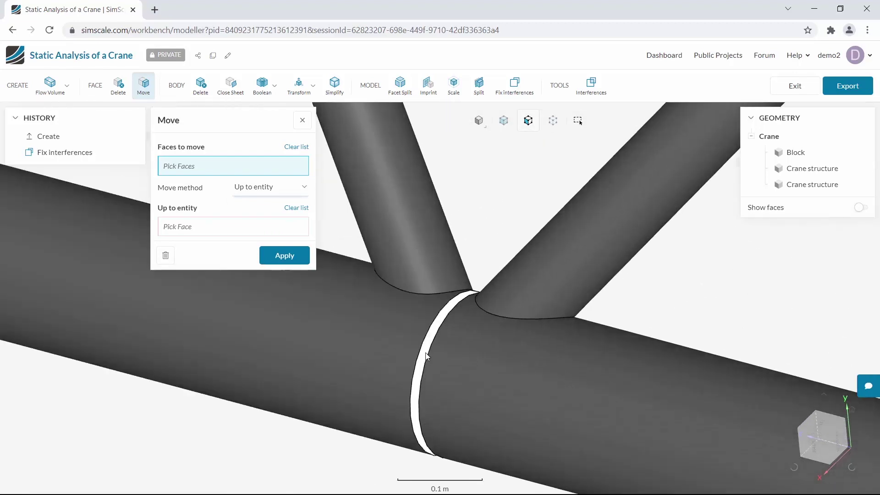
pyautogui.click(426, 356)
pyautogui.scroll(-8, 359, 373)
pyautogui.scroll(5, 400, 261)
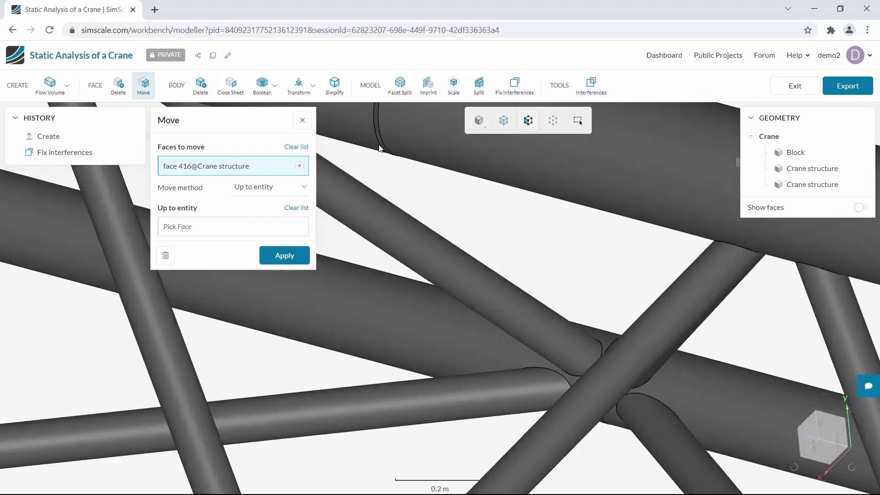
pyautogui.click(381, 131)
pyautogui.scroll(-2, 493, 270)
pyautogui.scroll(4, 494, 268)
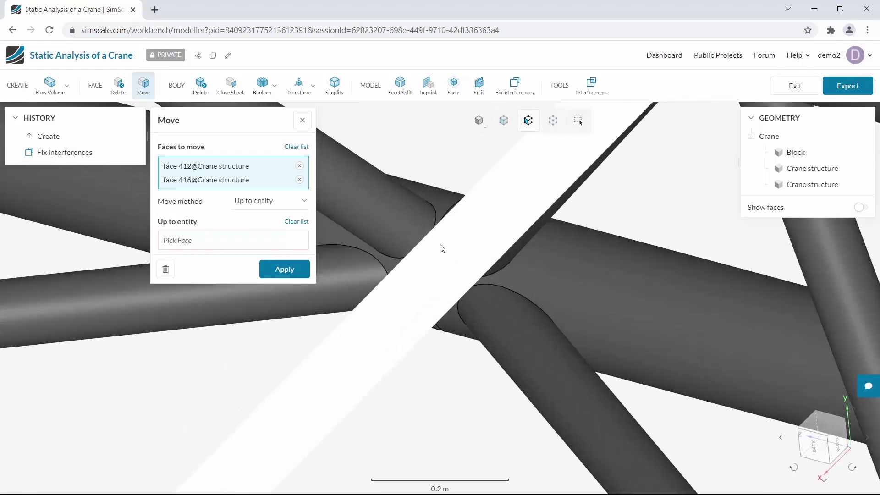
pyautogui.scroll(3, 461, 298)
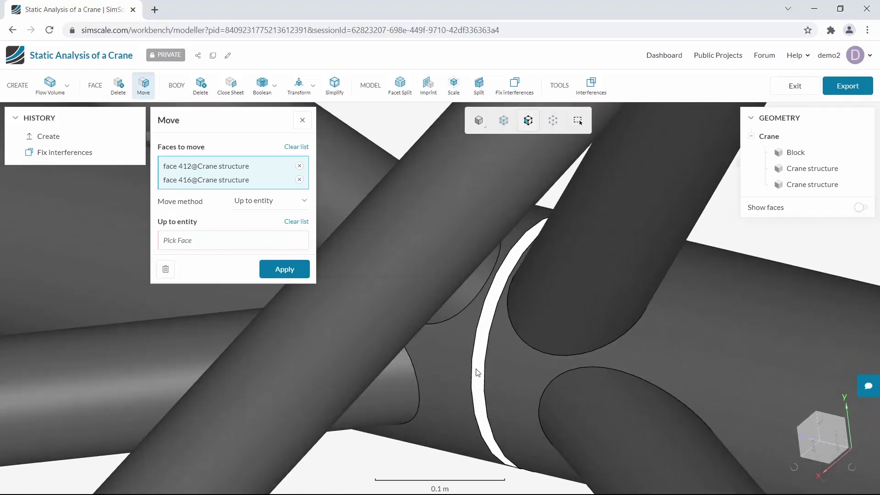
pyautogui.click(475, 369)
pyautogui.scroll(2, 477, 364)
pyautogui.scroll(-4, 479, 312)
pyautogui.scroll(-5, 479, 312)
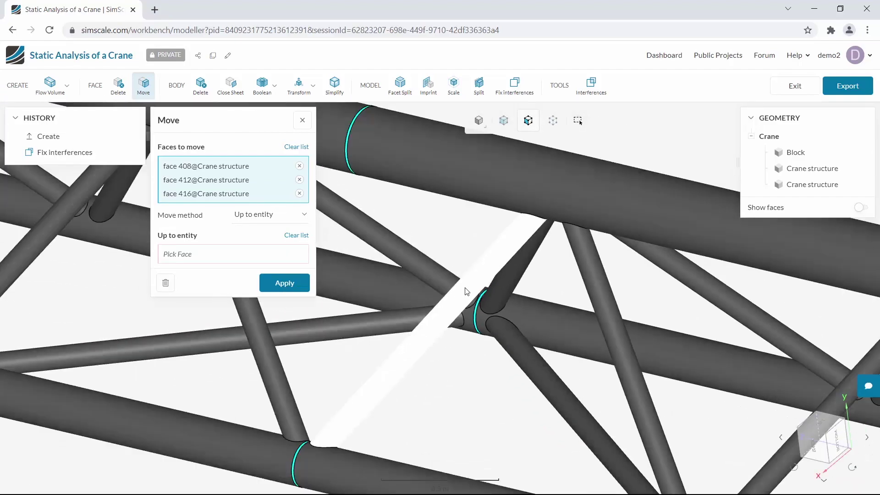
# Set tube face 7182 as the target and apply the move.
pyautogui.moveTo(383, 232); pyautogui.dragTo(504, 288)
pyautogui.scroll(-3, 504, 288)
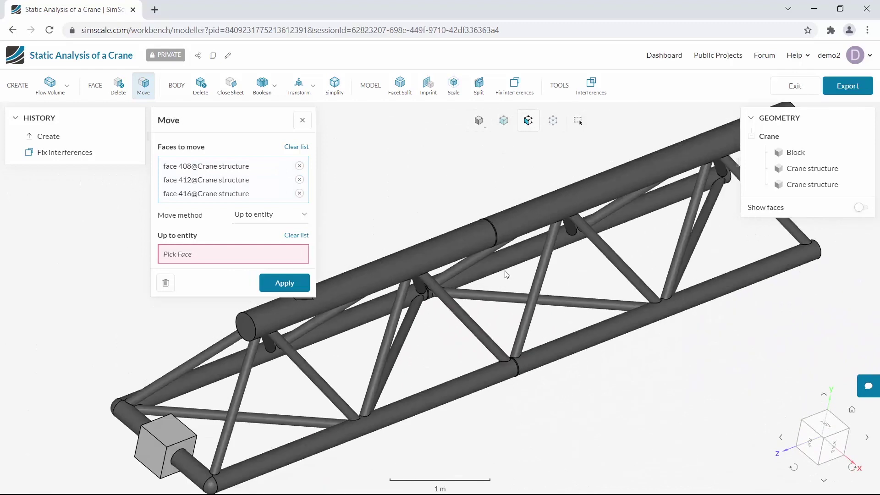
pyautogui.scroll(10, 503, 272)
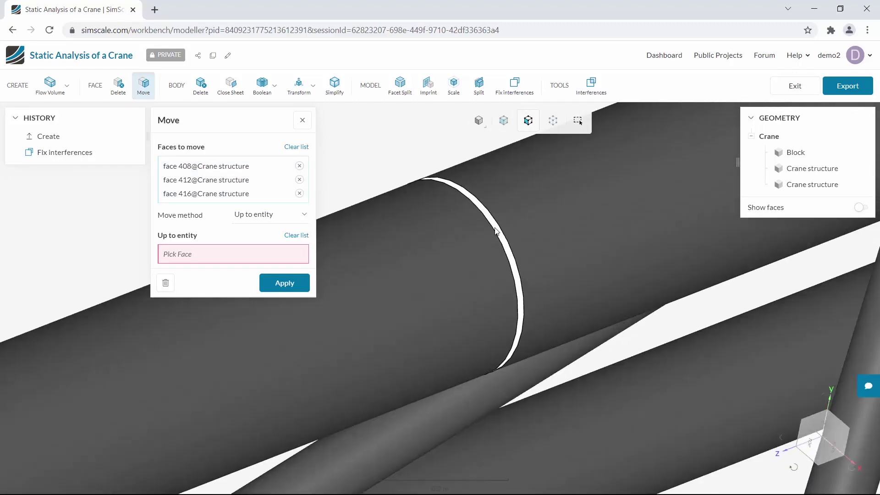
pyautogui.click(495, 231)
pyautogui.scroll(-10, 461, 209)
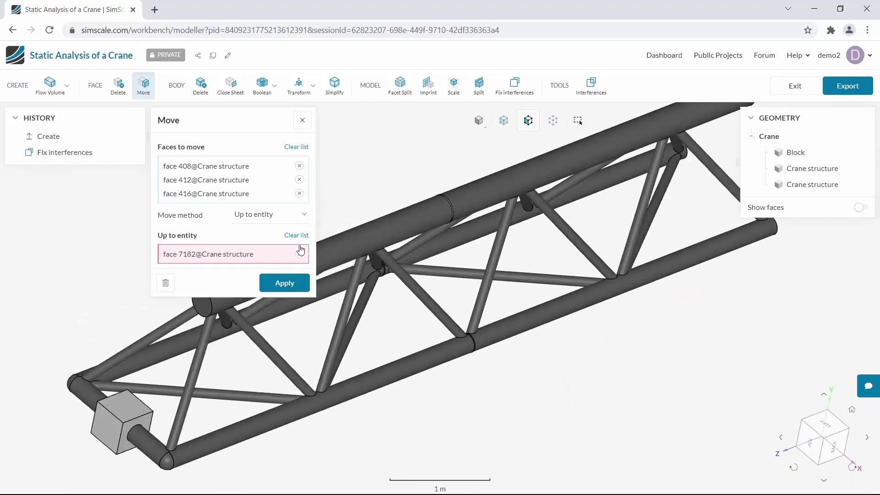
pyautogui.click(282, 292)
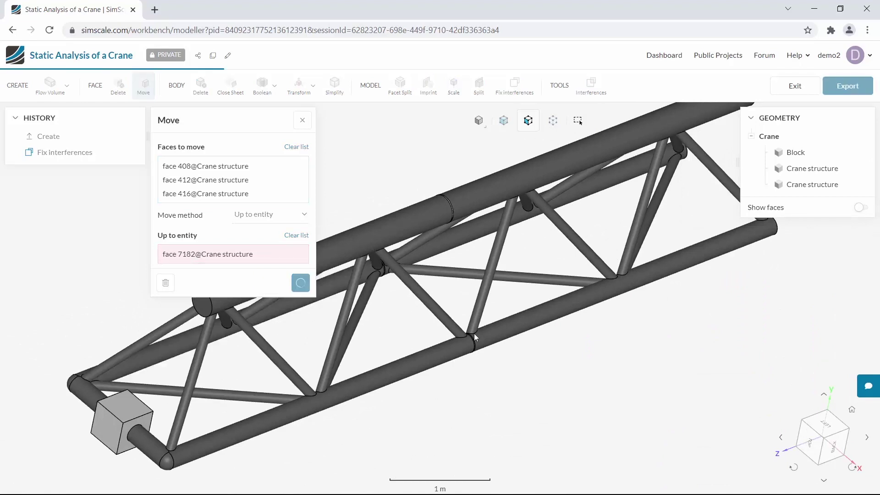
# Orbit and zoom around the truss joints to inspect the closed ring gaps.
pyautogui.moveTo(545, 402); pyautogui.dragTo(486, 328)
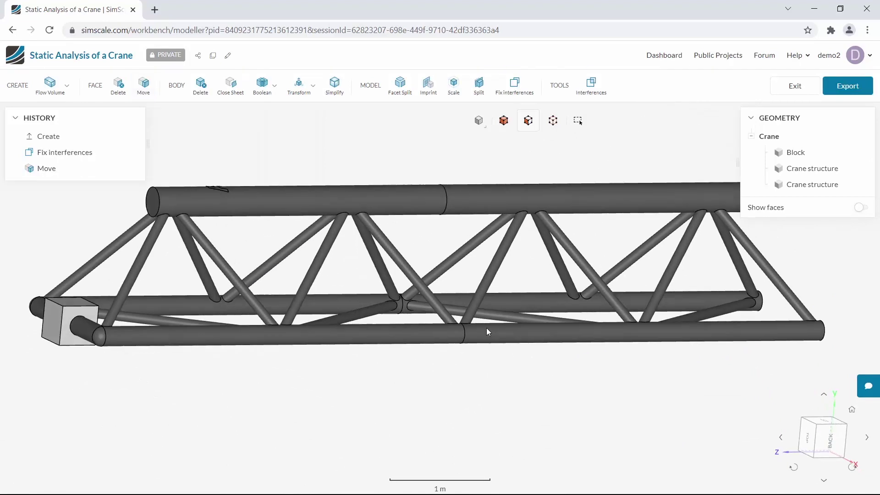
pyautogui.moveTo(451, 351); pyautogui.dragTo(448, 375)
pyautogui.scroll(5, 439, 307)
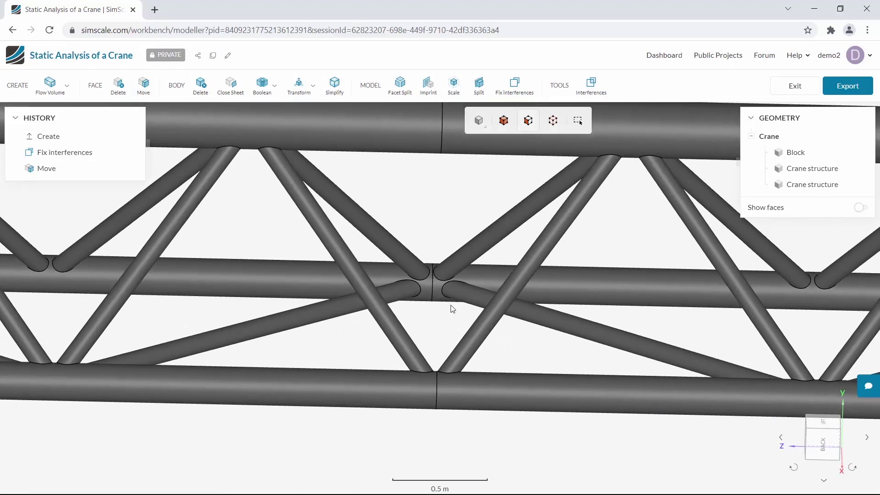
pyautogui.moveTo(448, 301); pyautogui.dragTo(443, 342)
pyautogui.scroll(-5, 440, 343)
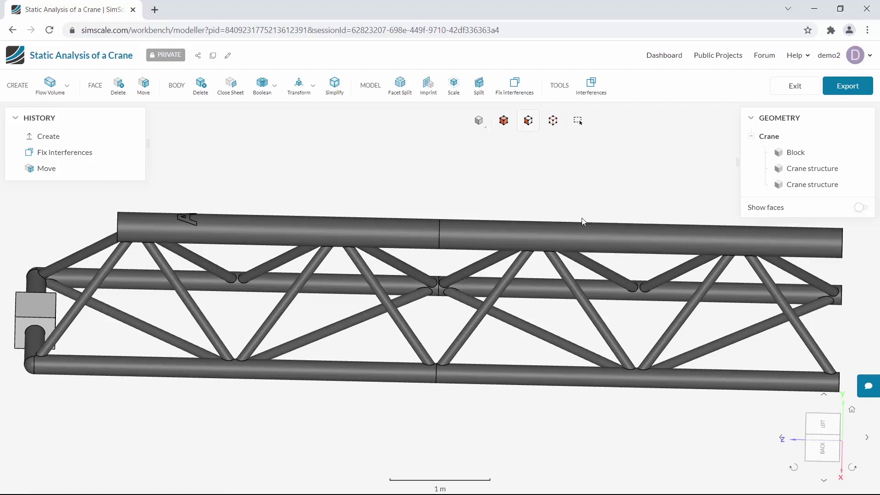
# Highlight each Crane structure body in turn, then view the truss from the left.
pyautogui.click(797, 170)
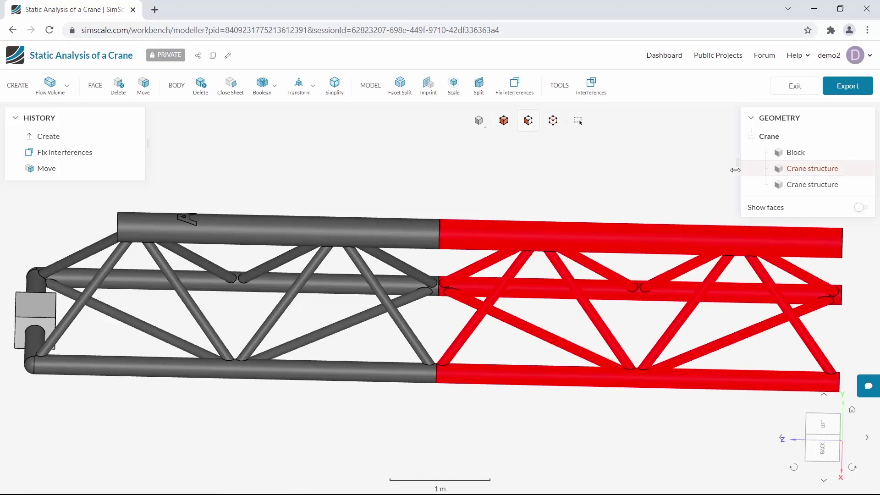
pyautogui.click(787, 169)
pyautogui.click(796, 185)
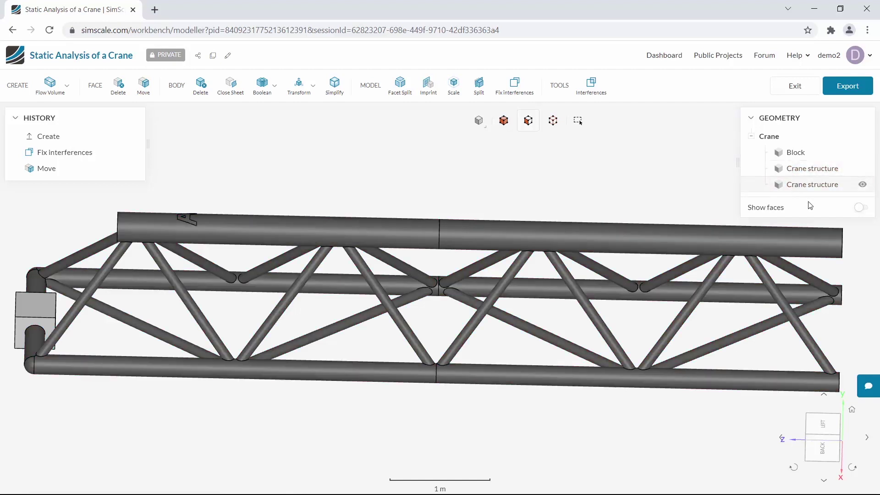
pyautogui.click(816, 428)
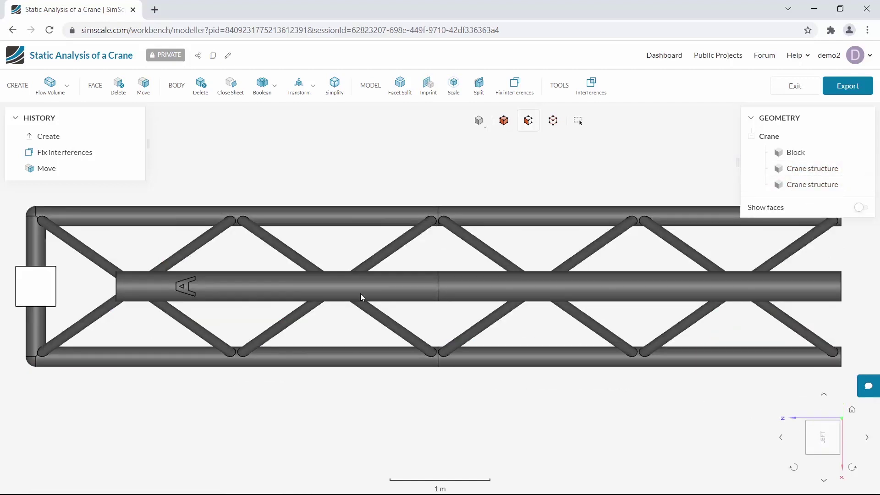
# Union the left and right Crane structure halves, then check the merged body in the tree.
pyautogui.click(267, 98)
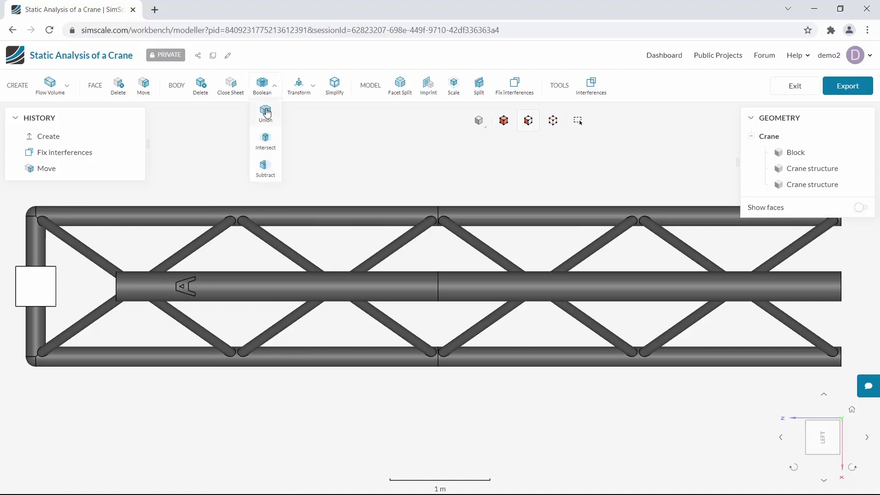
pyautogui.click(266, 113)
pyautogui.click(404, 215)
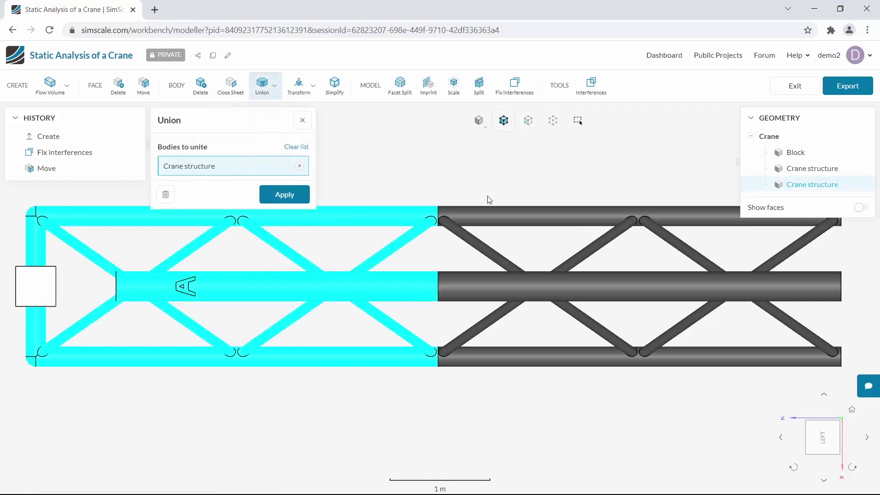
pyautogui.click(491, 217)
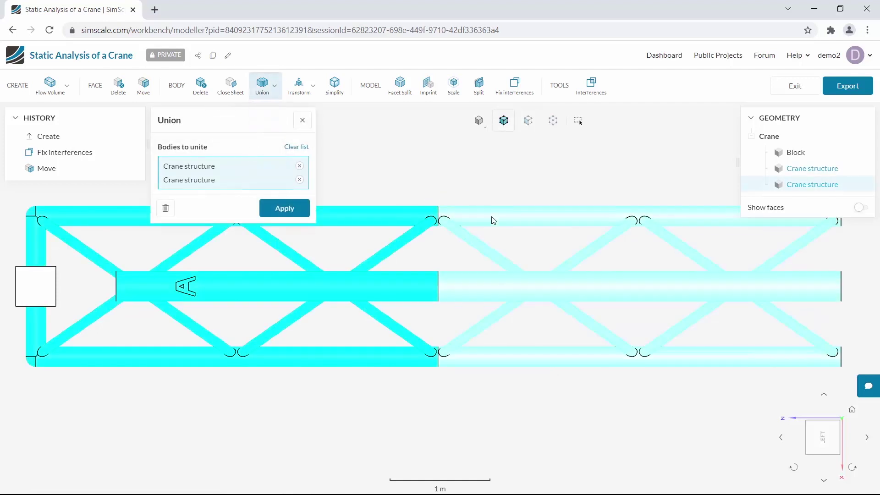
pyautogui.click(291, 208)
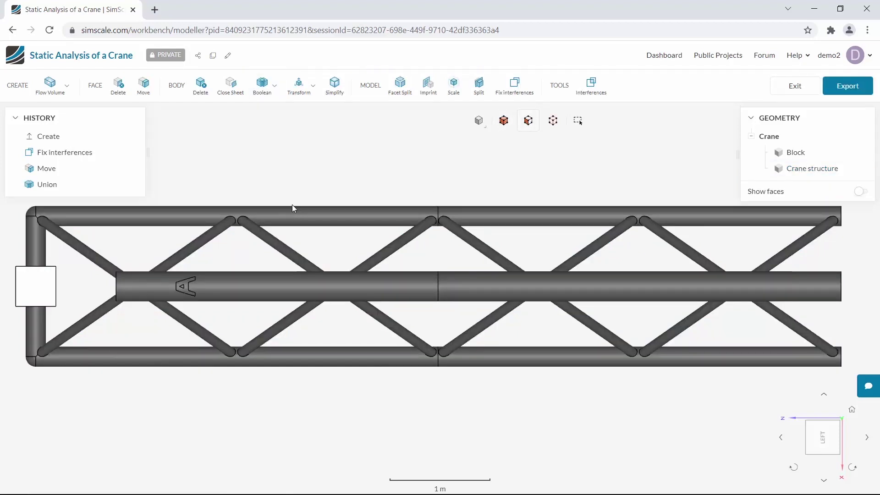
pyautogui.click(780, 169)
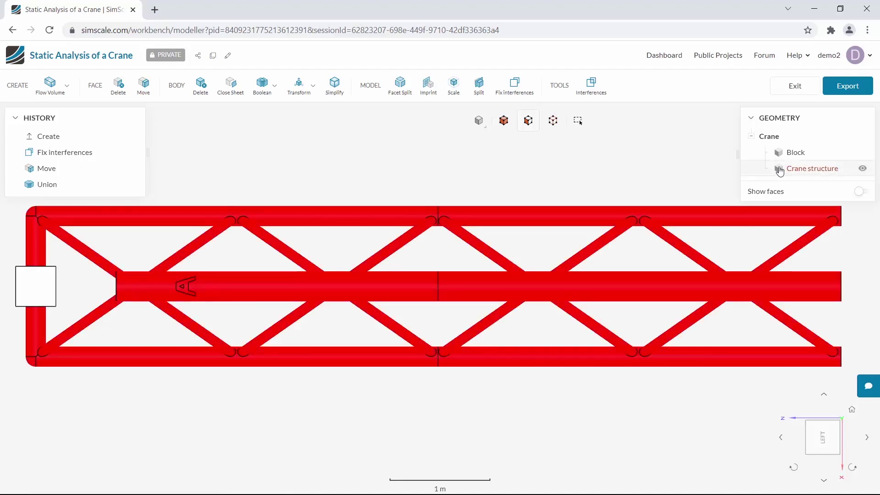
pyautogui.click(779, 170)
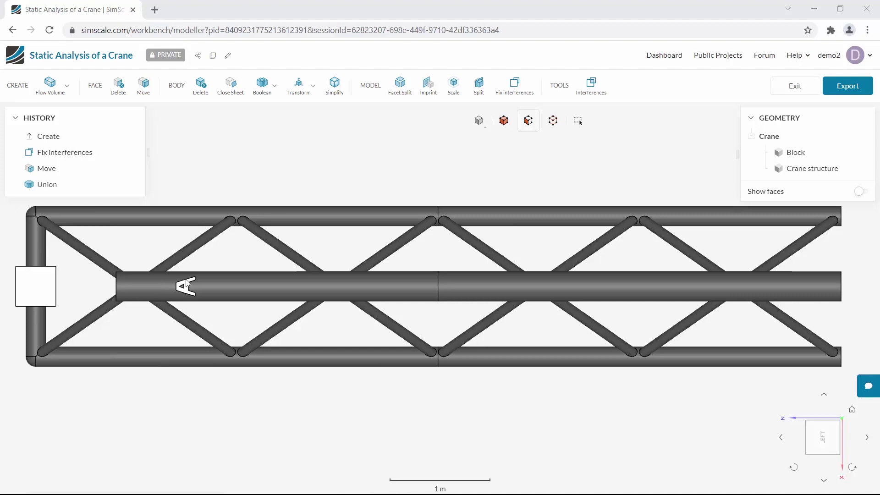
# Launch Face > Delete on the crane, which uses Shrink healing.
pyautogui.click(120, 86)
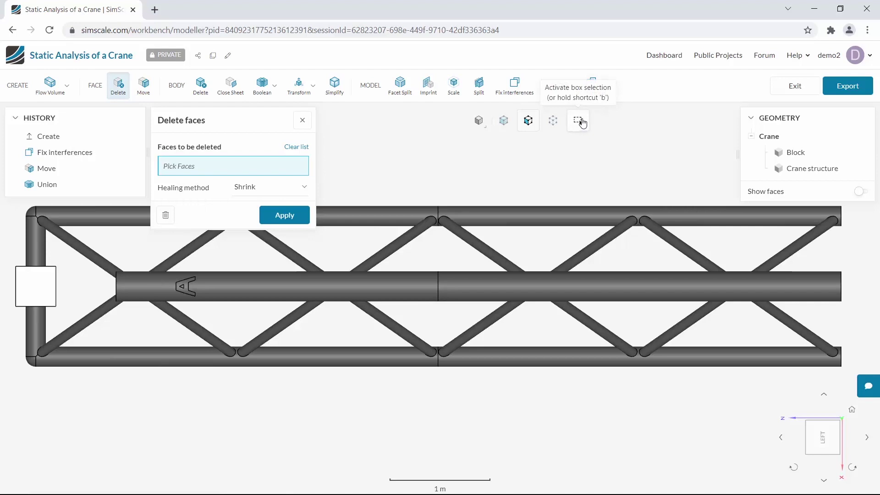
# Box-select the letter A faces on the middle beam and delete them.
pyautogui.click(582, 123)
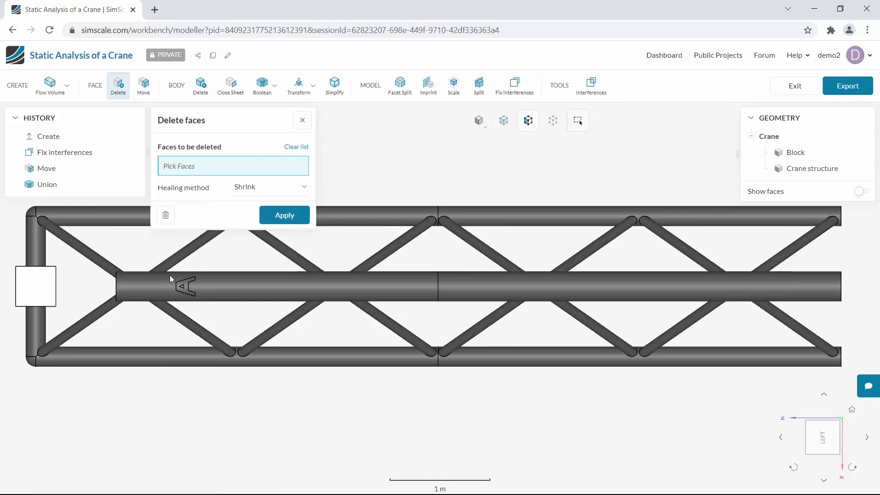
pyautogui.moveTo(169, 275); pyautogui.dragTo(202, 302)
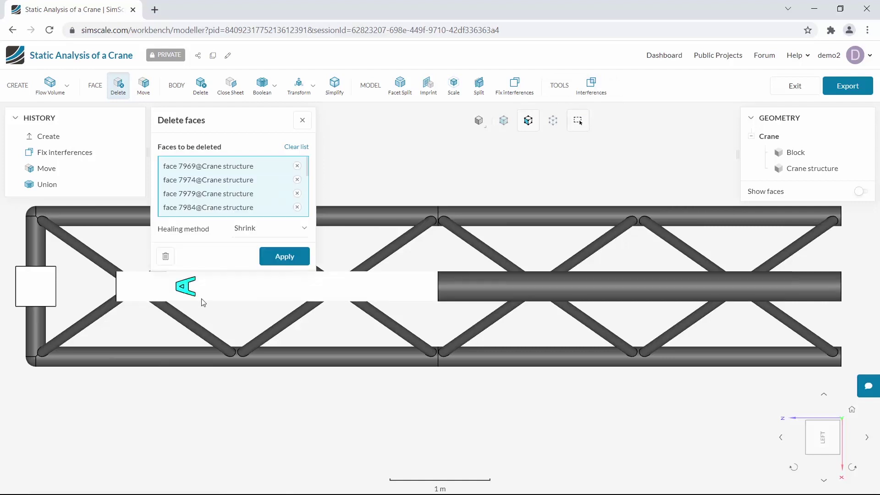
pyautogui.click(288, 258)
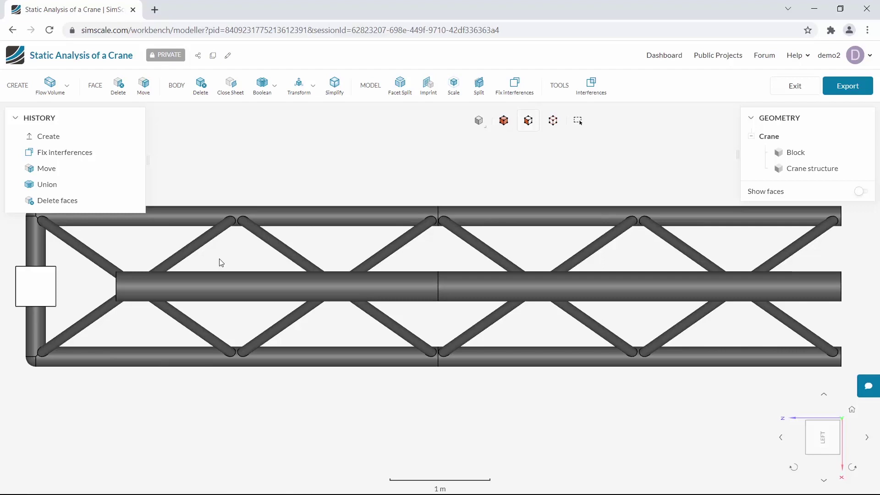
# Apply an Imprint across the crane structure and block so their contact faces match.
pyautogui.moveTo(391, 292); pyautogui.dragTo(372, 240)
pyautogui.scroll(-3, 369, 229)
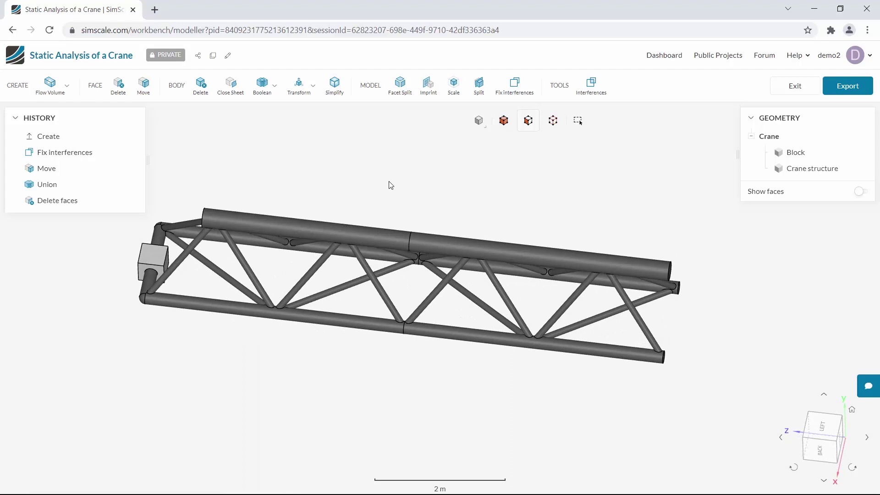
pyautogui.click(436, 95)
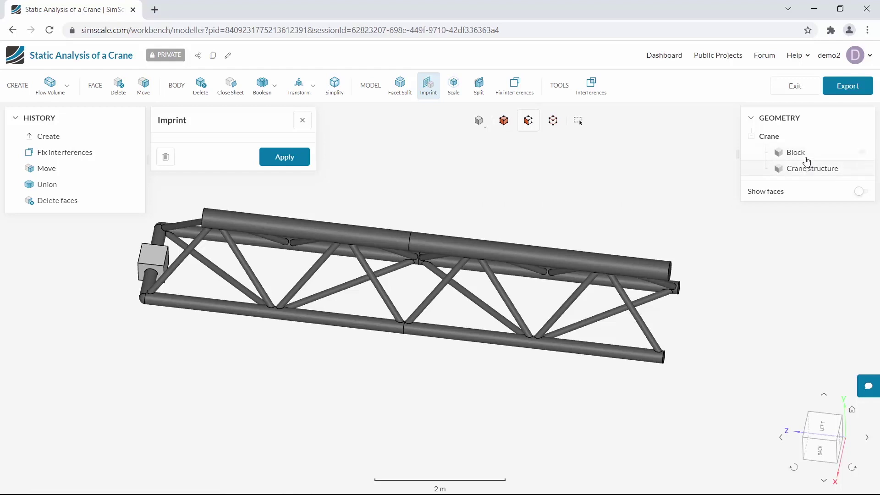
pyautogui.click(273, 166)
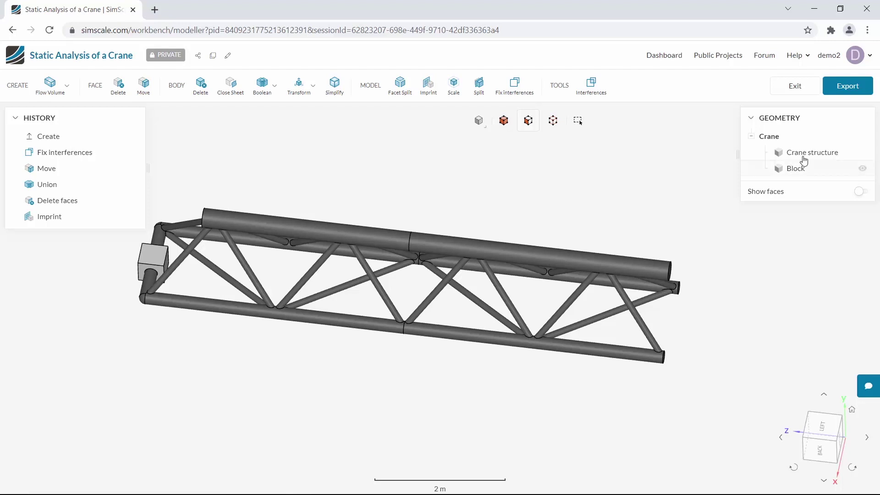
# Export the cleaned crane model as the new geometry 'Copy of Crane'.
pyautogui.click(844, 94)
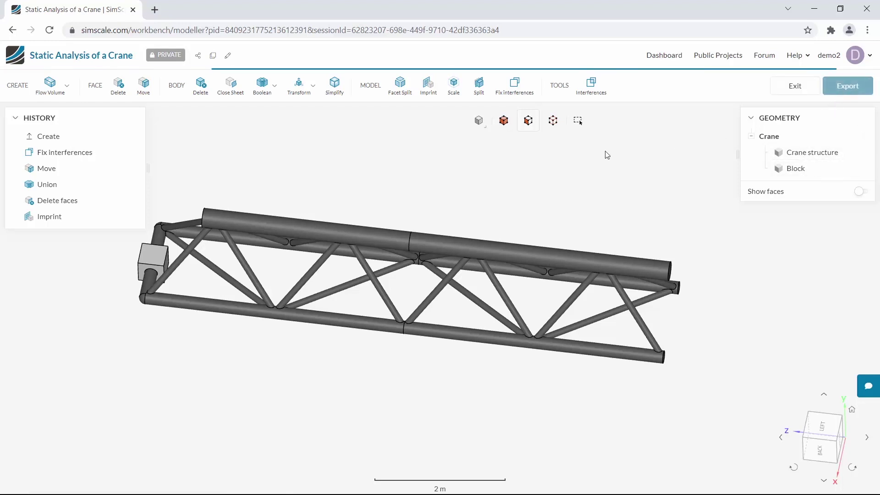